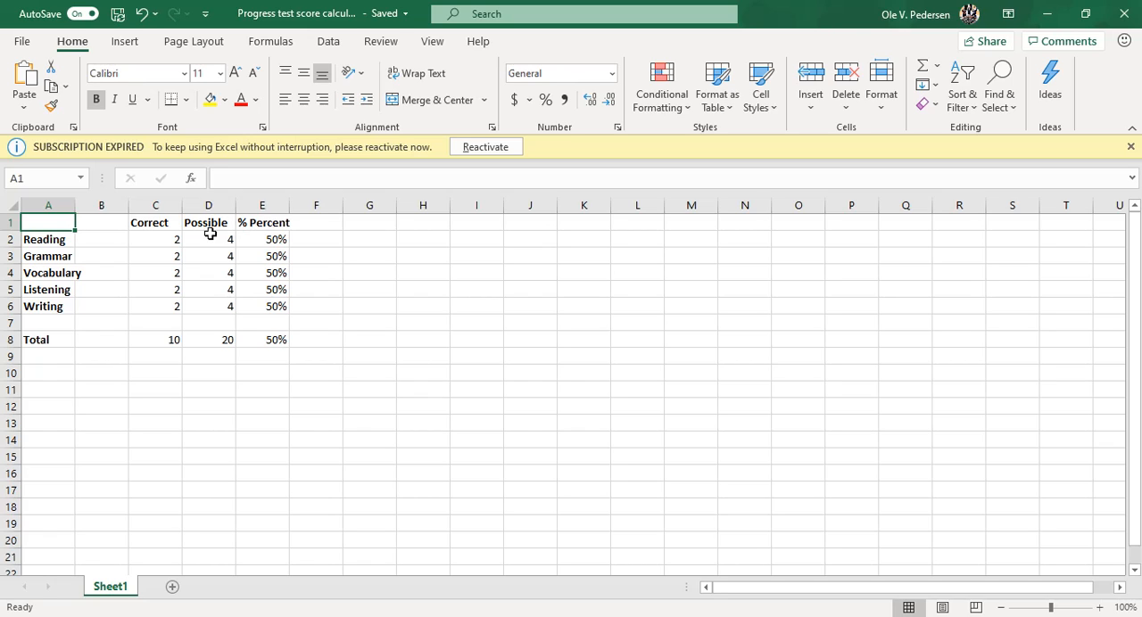
- Examine the possible-points cells for the five skills, Reading through Writing (D2:D6)
left_click(210, 241)
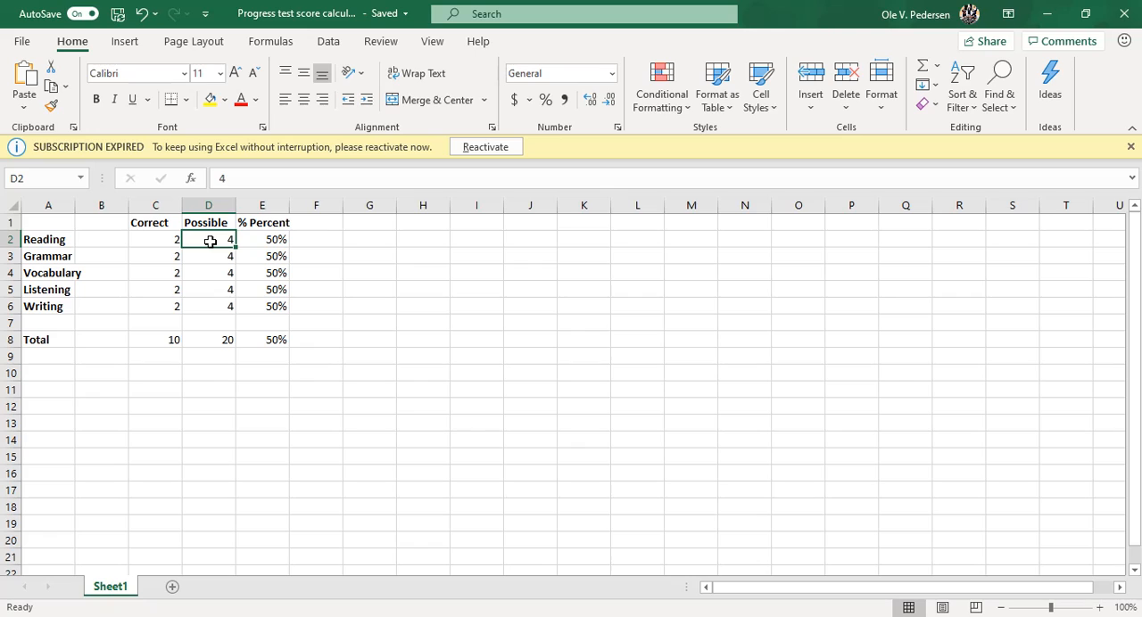
left_click(209, 258)
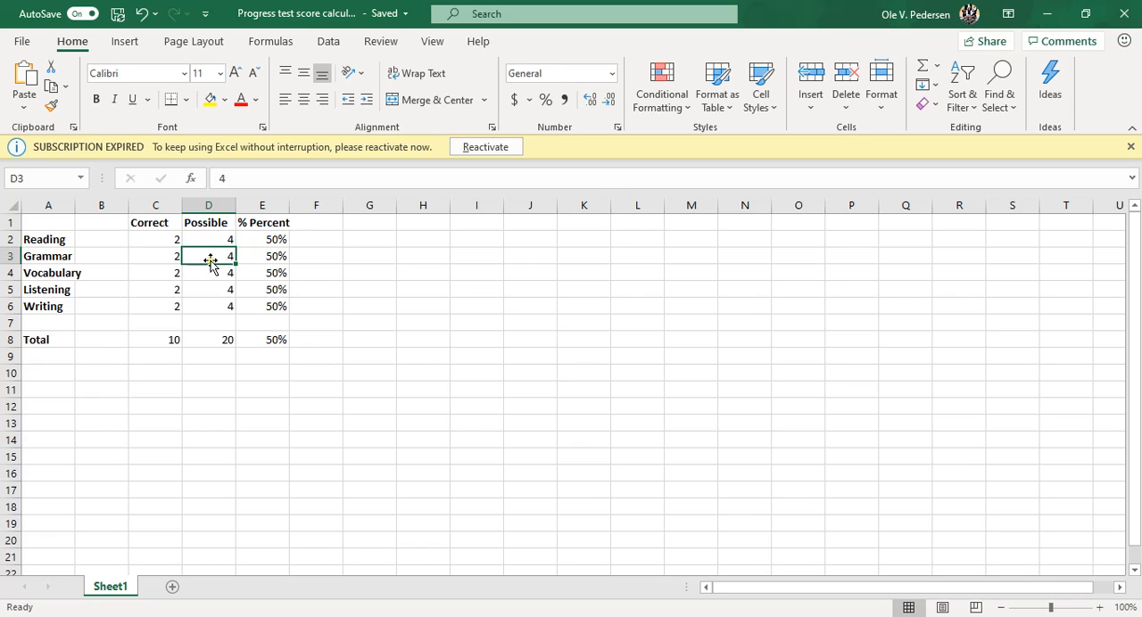
left_click(210, 275)
left_click(211, 292)
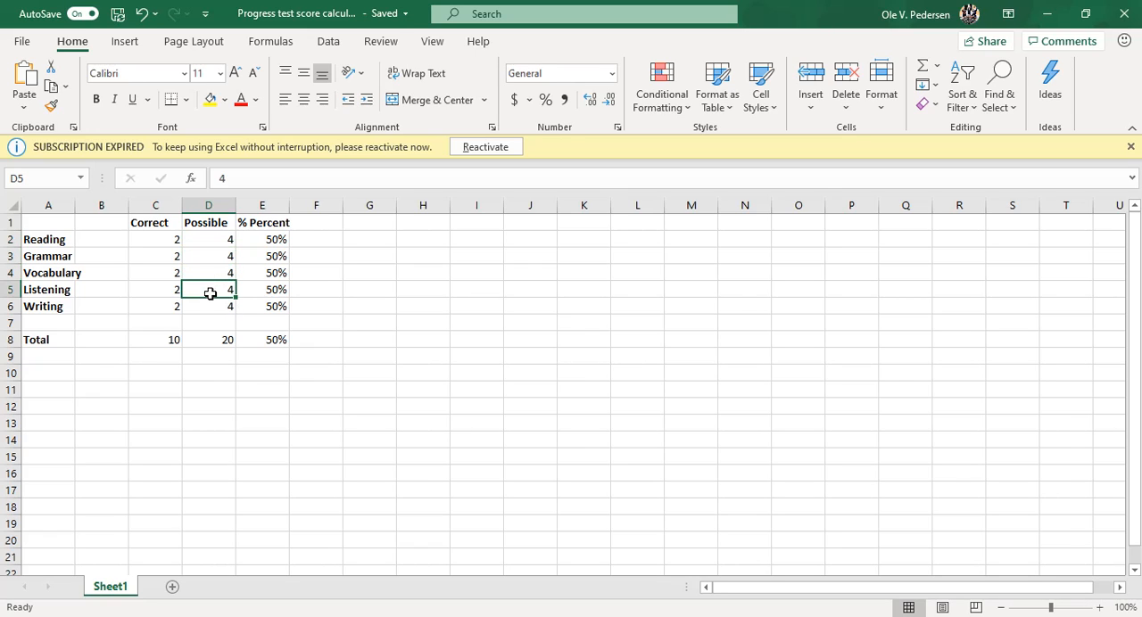
left_click(209, 307)
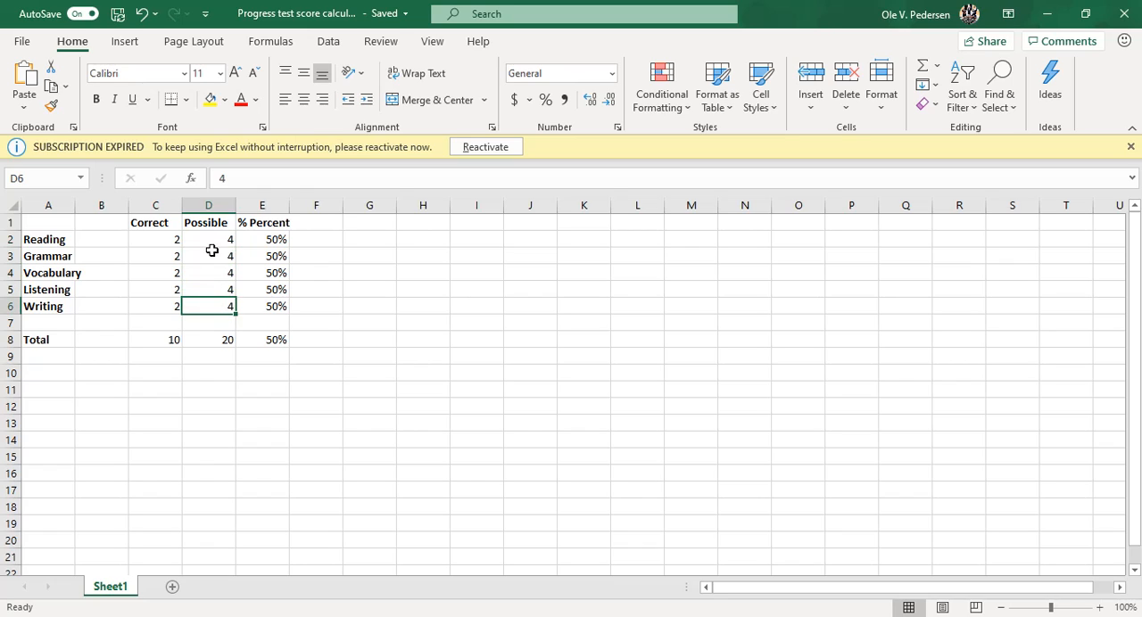
mouse_move(212, 239)
left_mouse_down()
mouse_move(226, 255)
mouse_move(211, 239)
left_mouse_up()
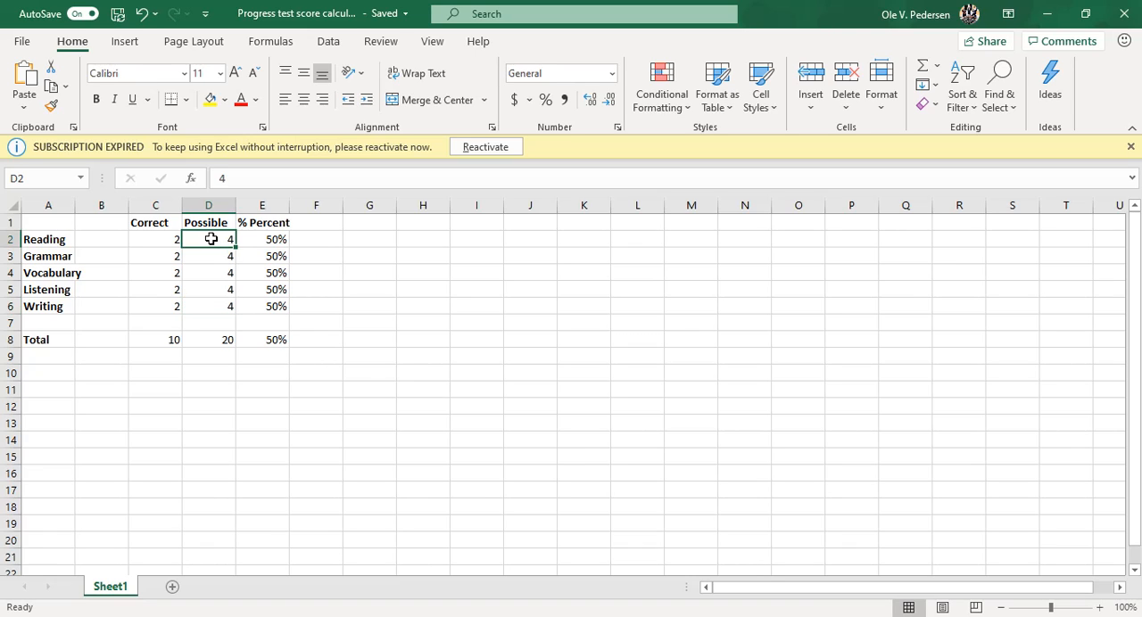
- Set the Reading row's correct score in C2 to 3 and inspect its percentage formula in E2
left_click(157, 240)
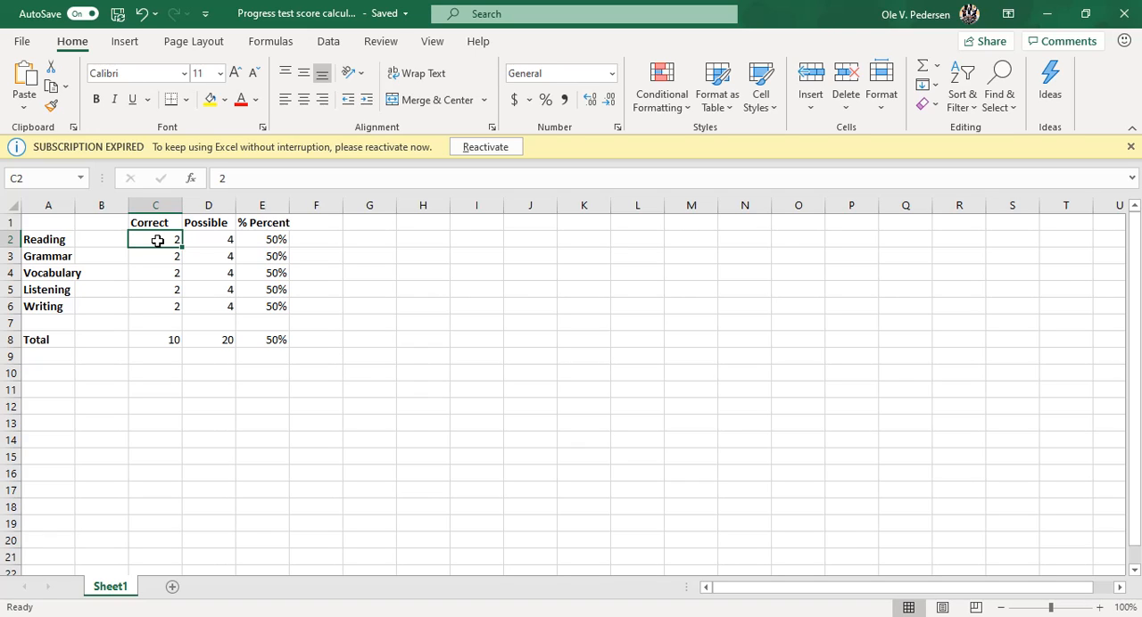
type("3")
key("Tab")
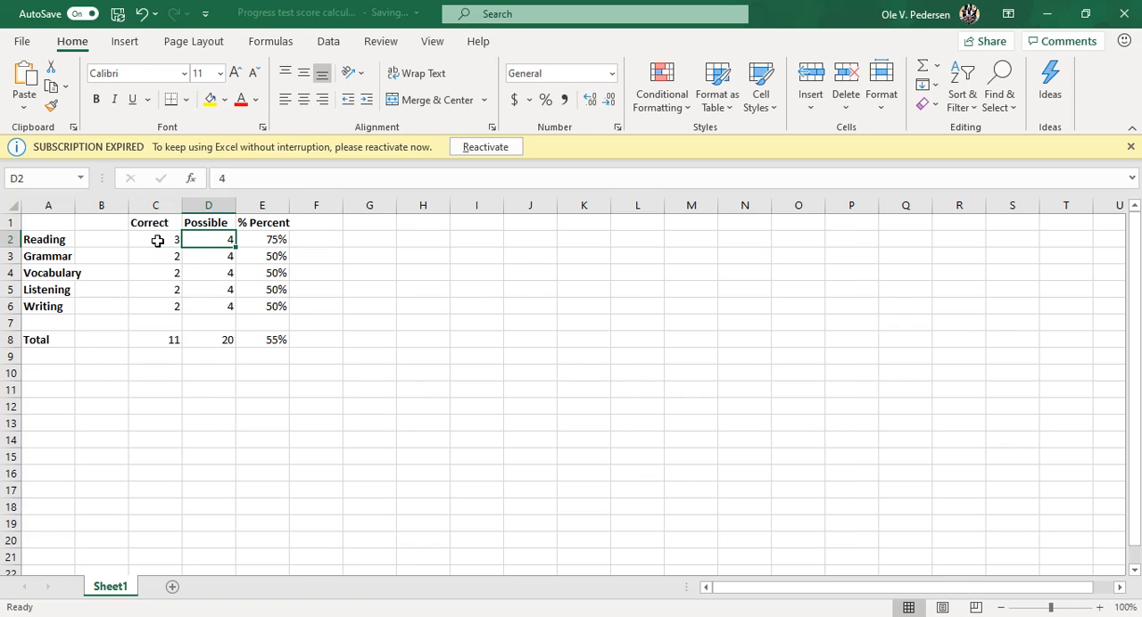
left_click(281, 241)
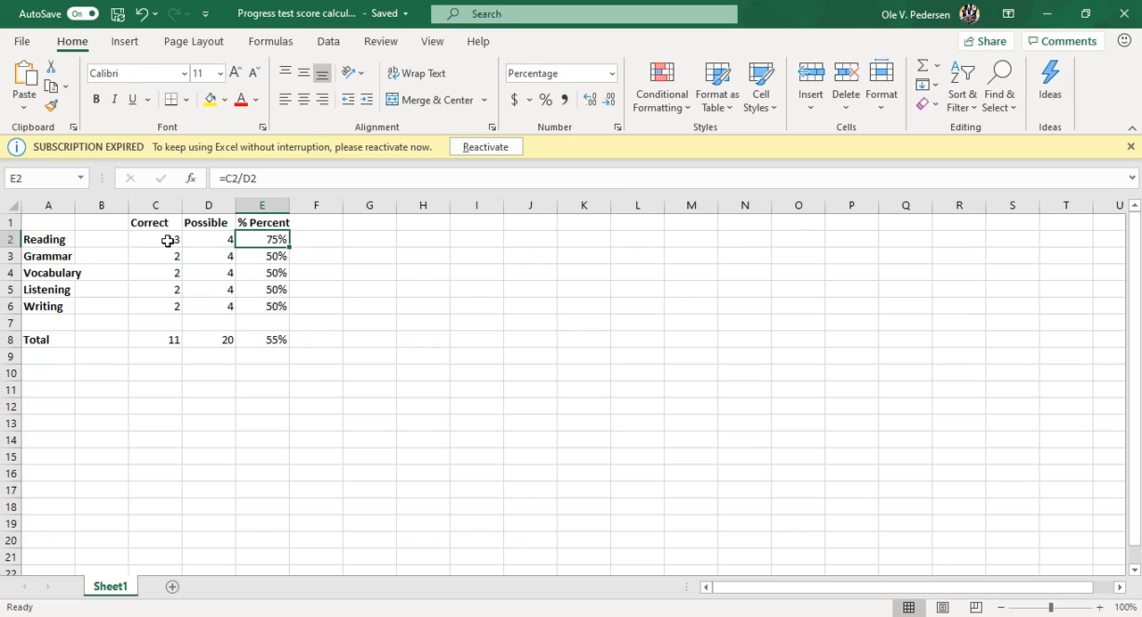
- Set the Reading row's correct score in C2 back to 2
left_click(166, 240)
type("2")
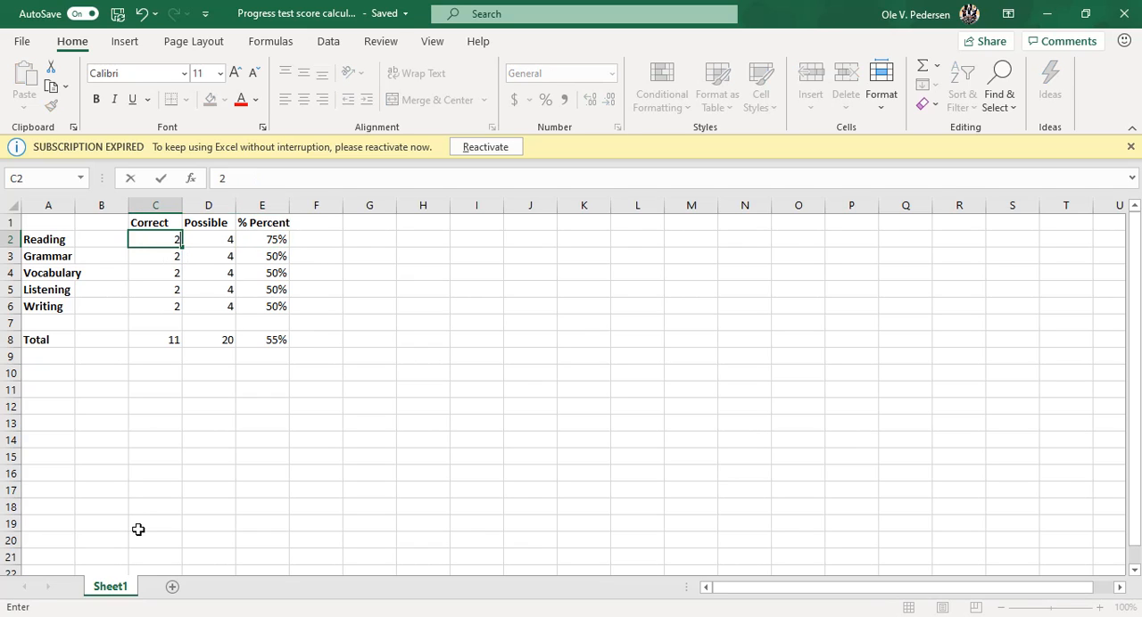
key("Left")
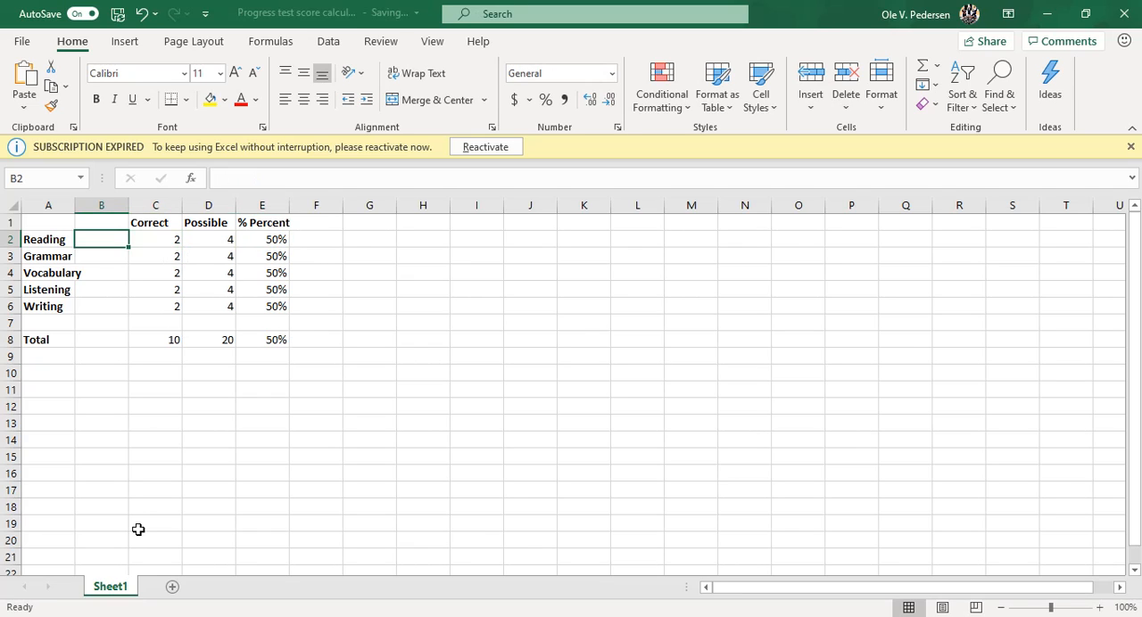
- Enter 3 as the correct score for Reading in C2
left_click(171, 257)
left_click(166, 239)
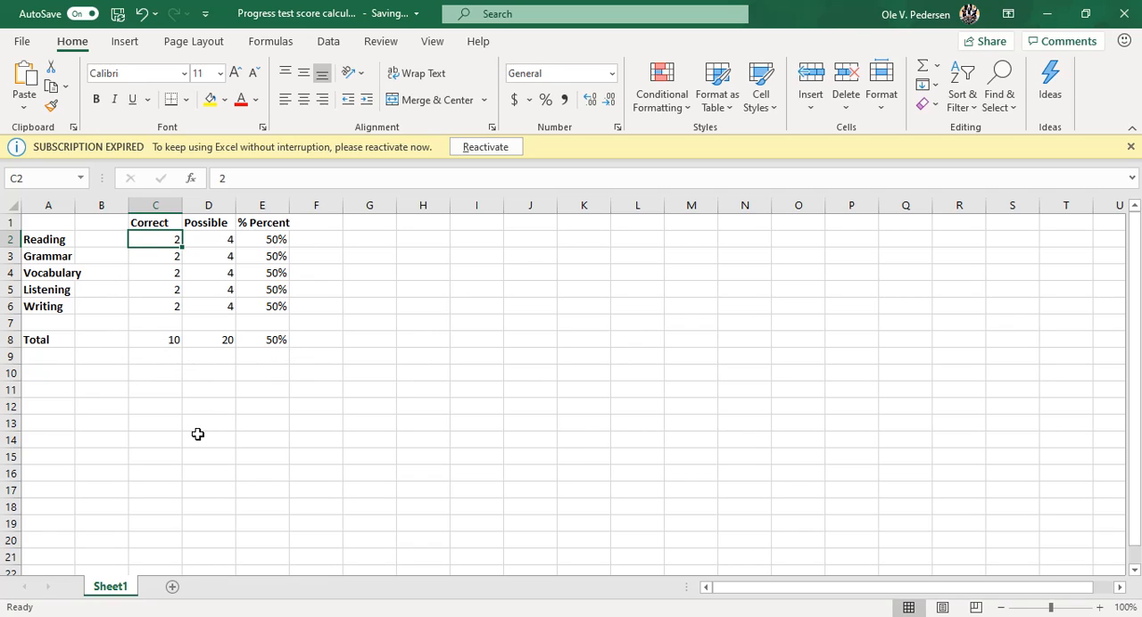
type("3")
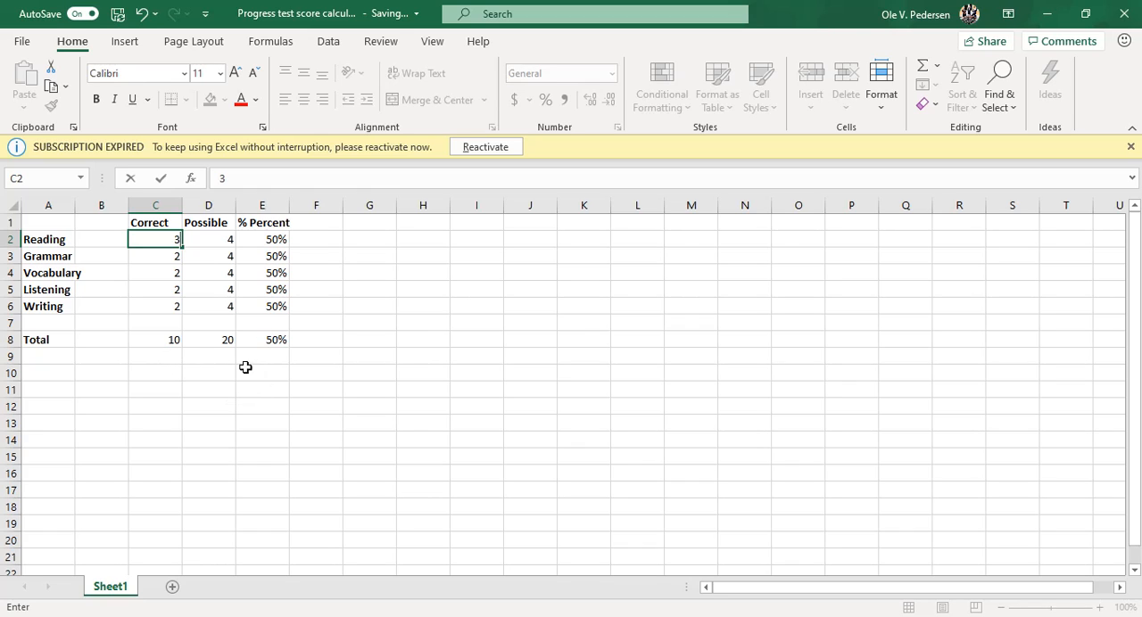
key("Tab")
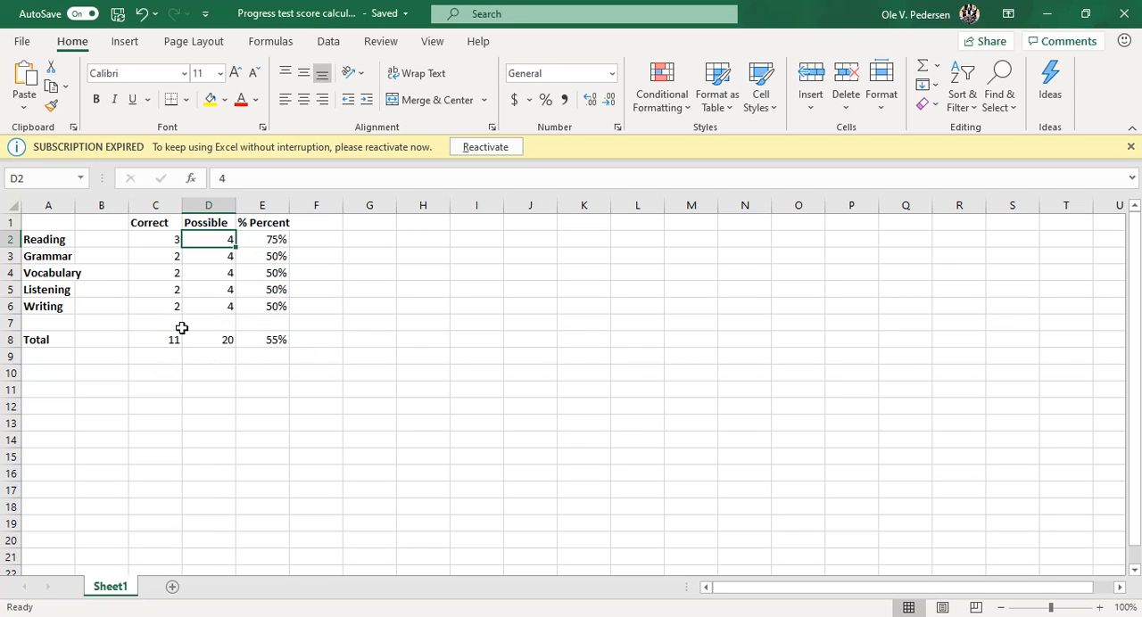
- Examine the percentage formulas in the Total row and in each skill row, from Writing up to Reading
left_click(242, 340)
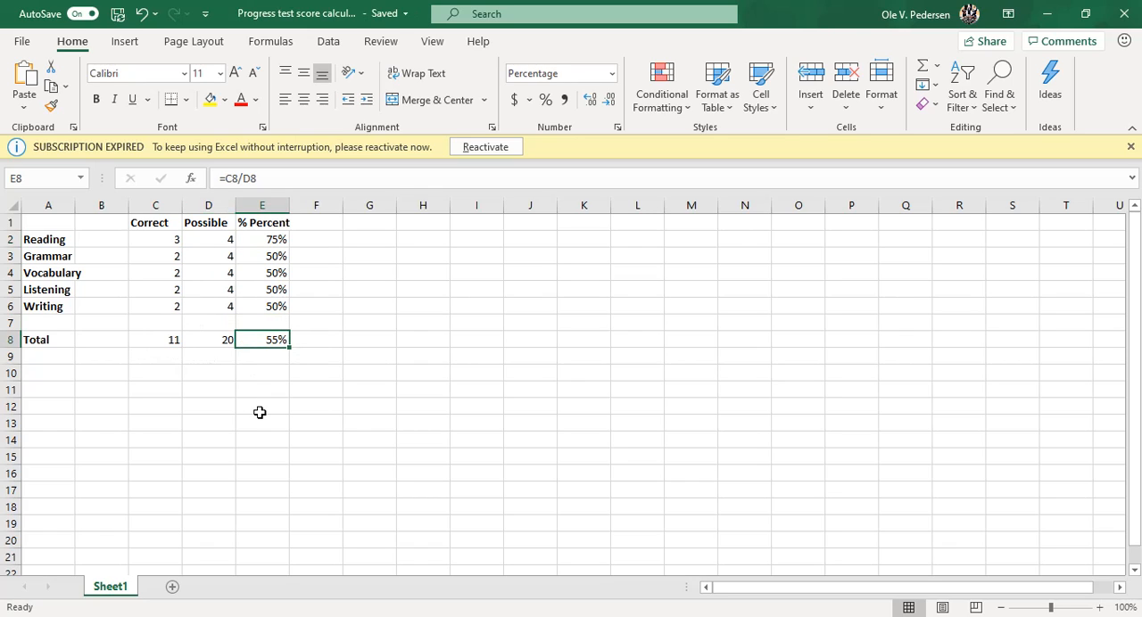
left_click(267, 305)
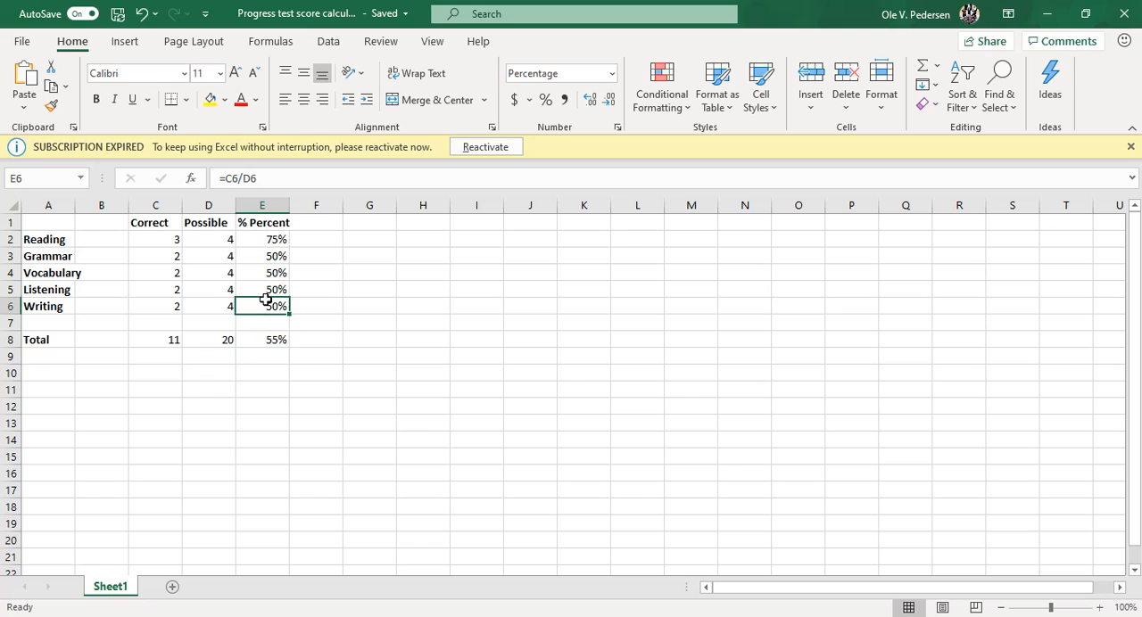
left_click(262, 289)
left_click(259, 271)
left_click(260, 258)
left_click(260, 242)
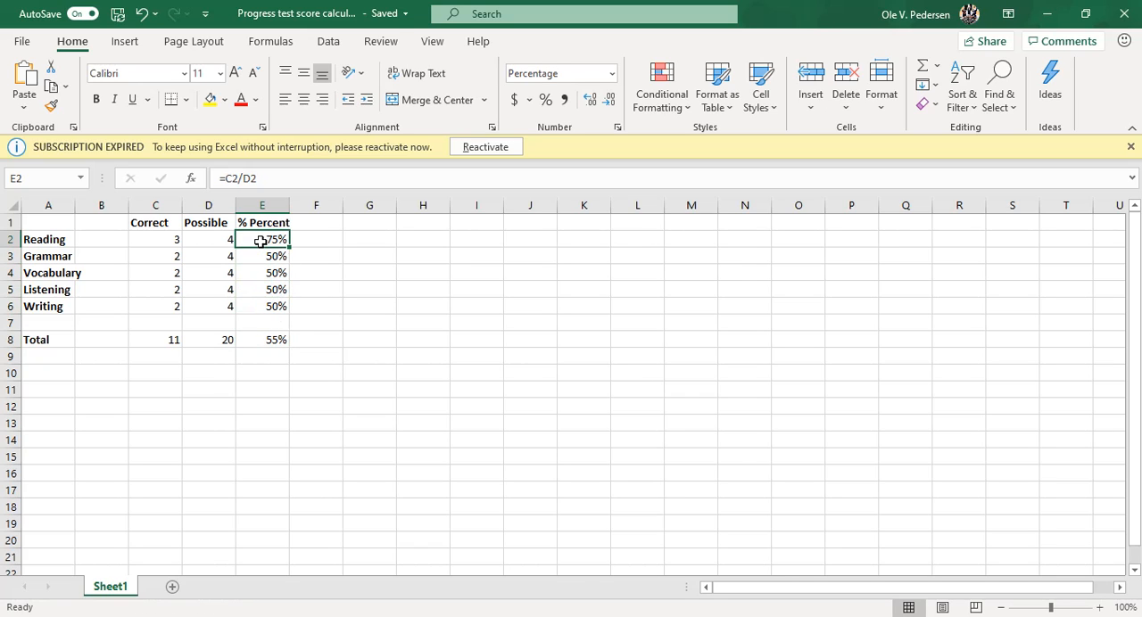
- Restore the correct score for Reading in C2 to 2
left_click(170, 239)
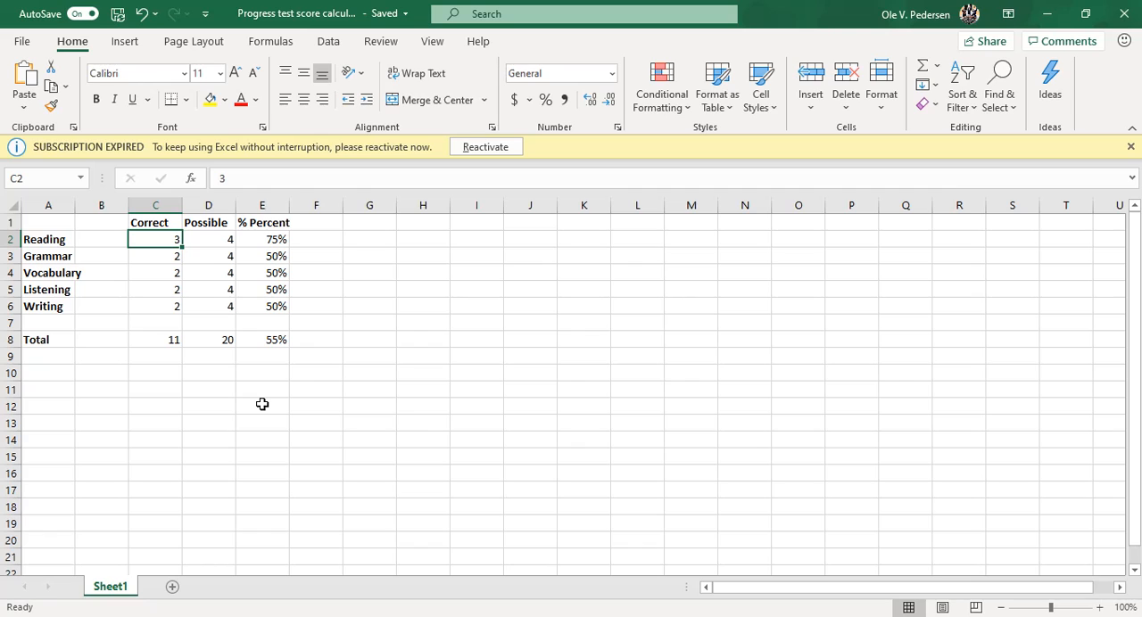
type("2")
key("Tab")
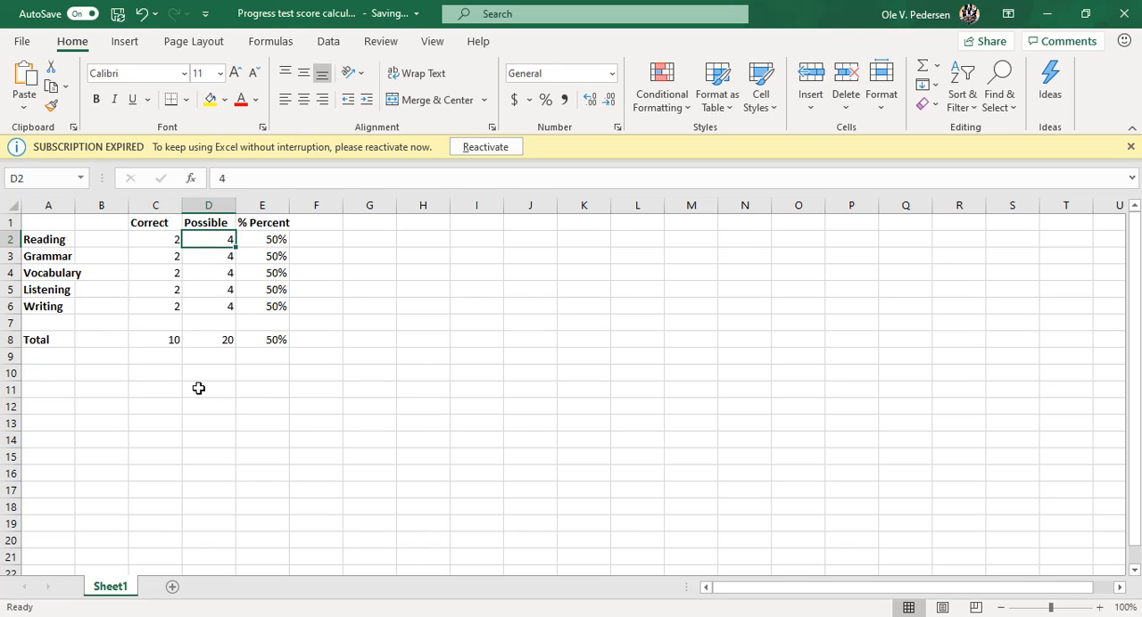
- Enter the possible points in D2:D5: Reading 16, Grammar 14, Vocabulary 17 and Listening 12
key("Left")
key("Right")
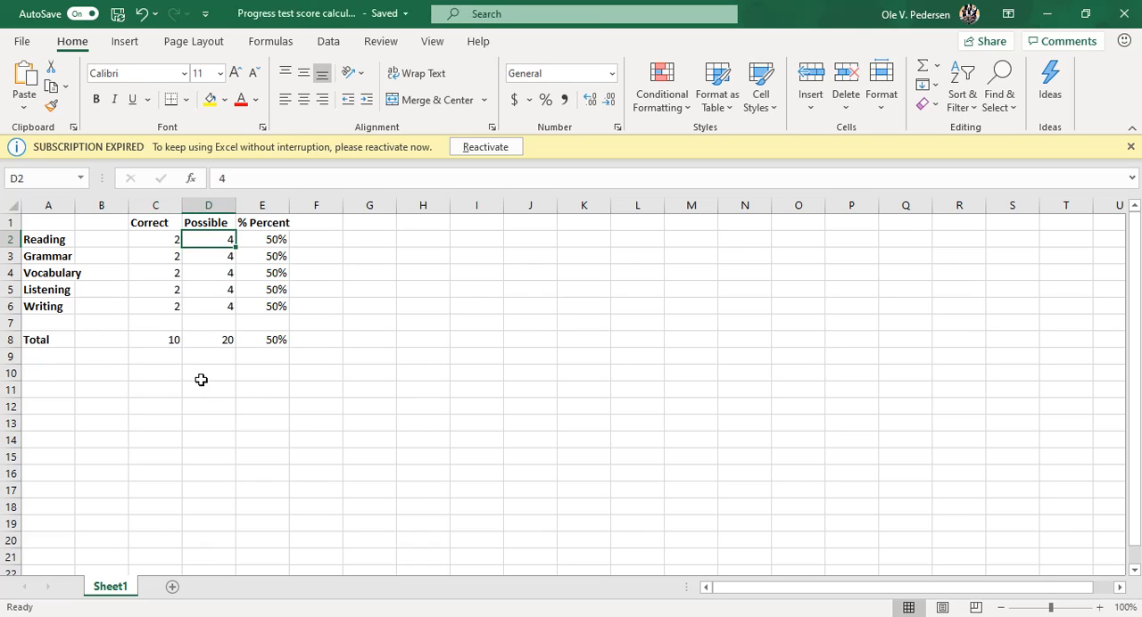
key("Left")
key("Right")
type("16")
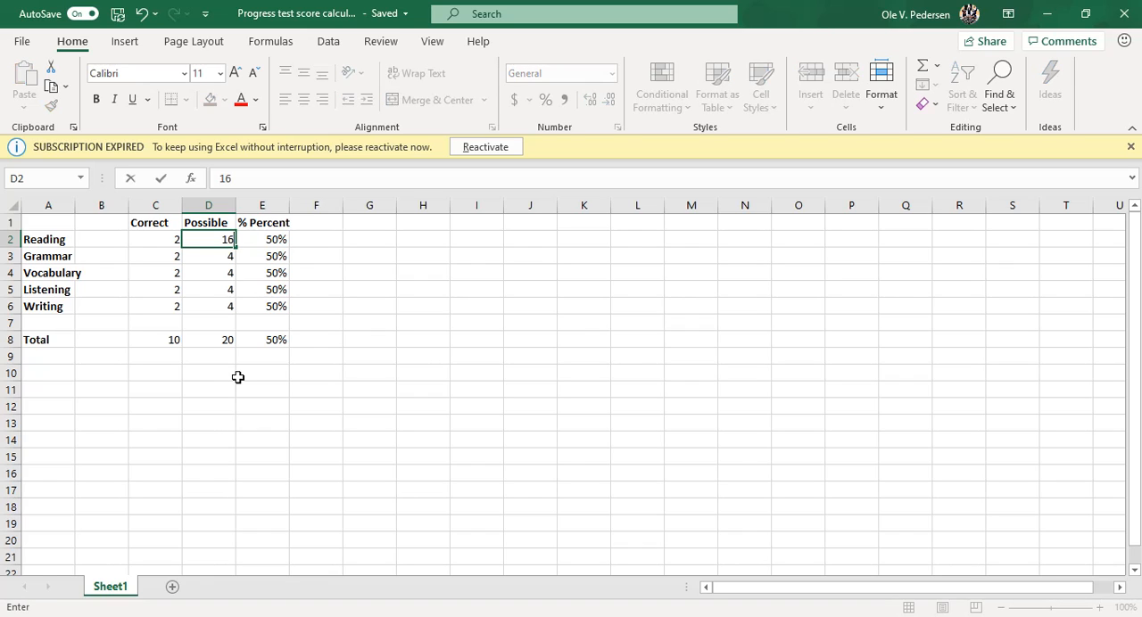
key("Return")
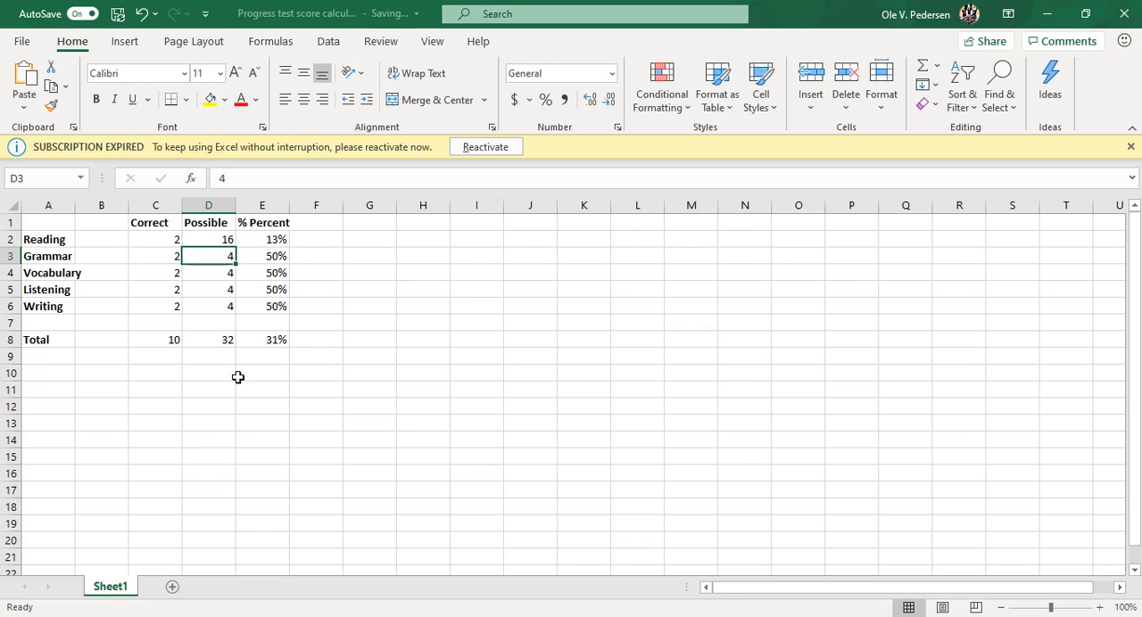
type("14")
key("Return")
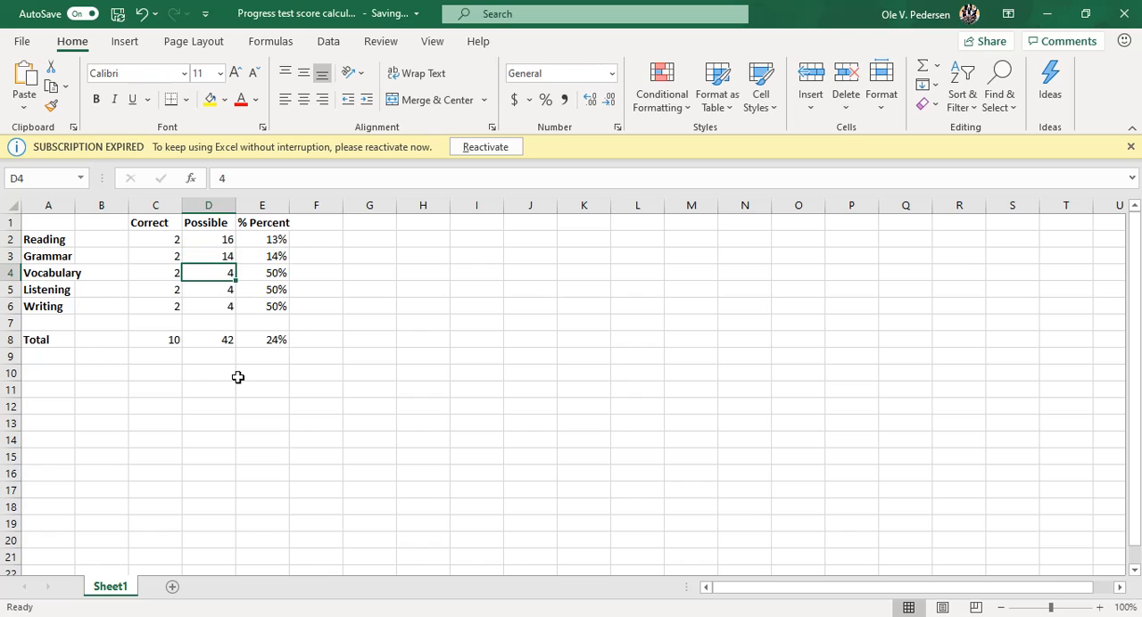
type("17")
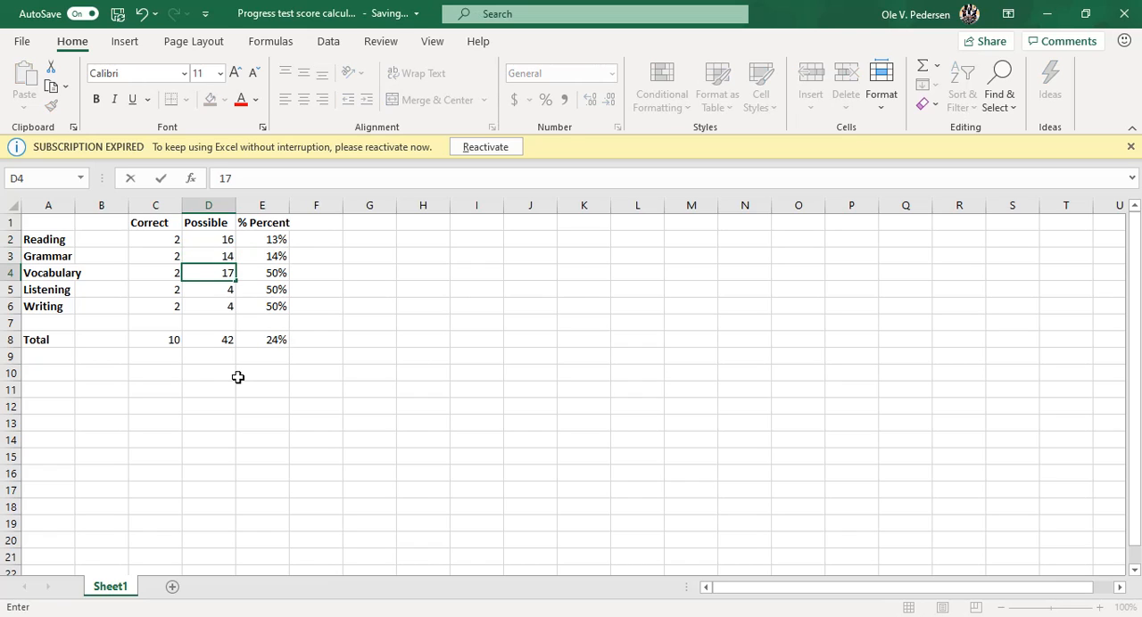
key("Return")
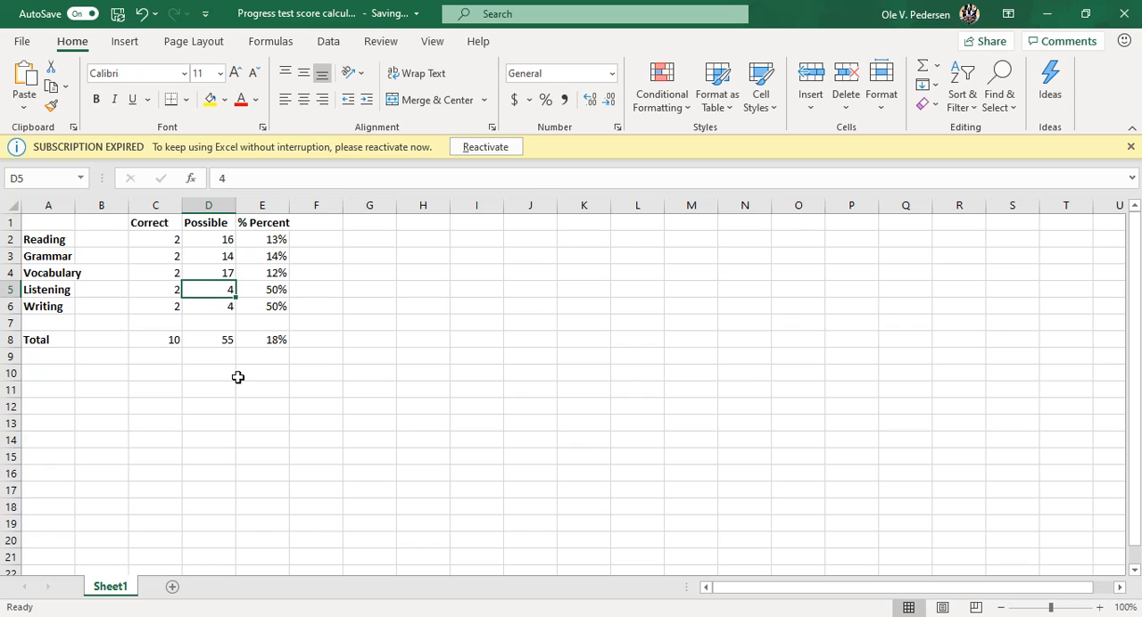
type("12")
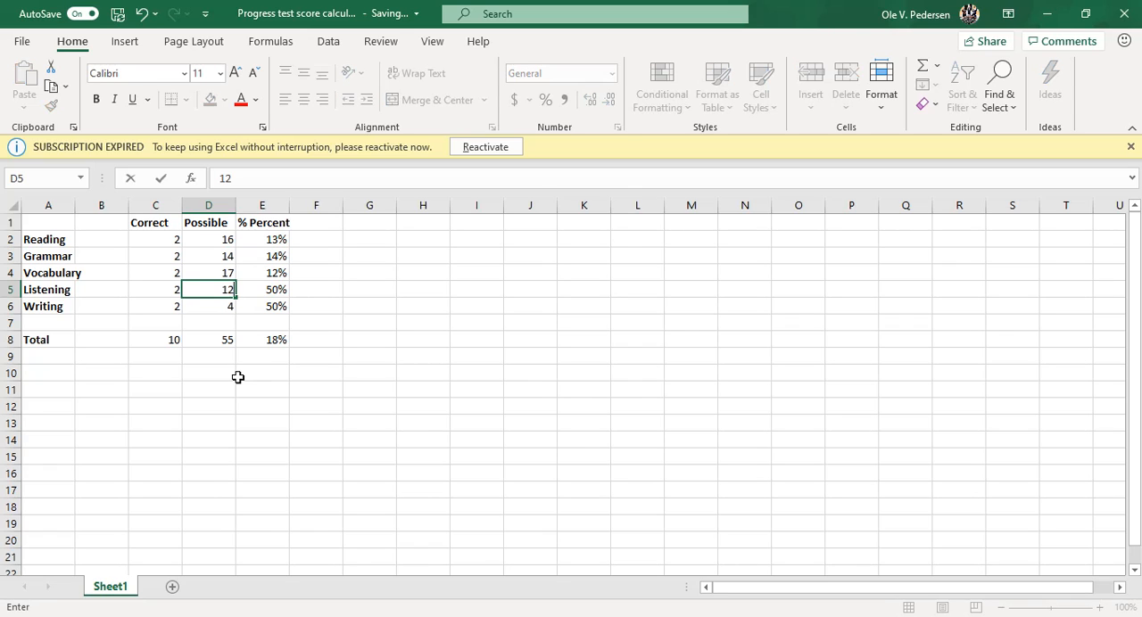
key("Return")
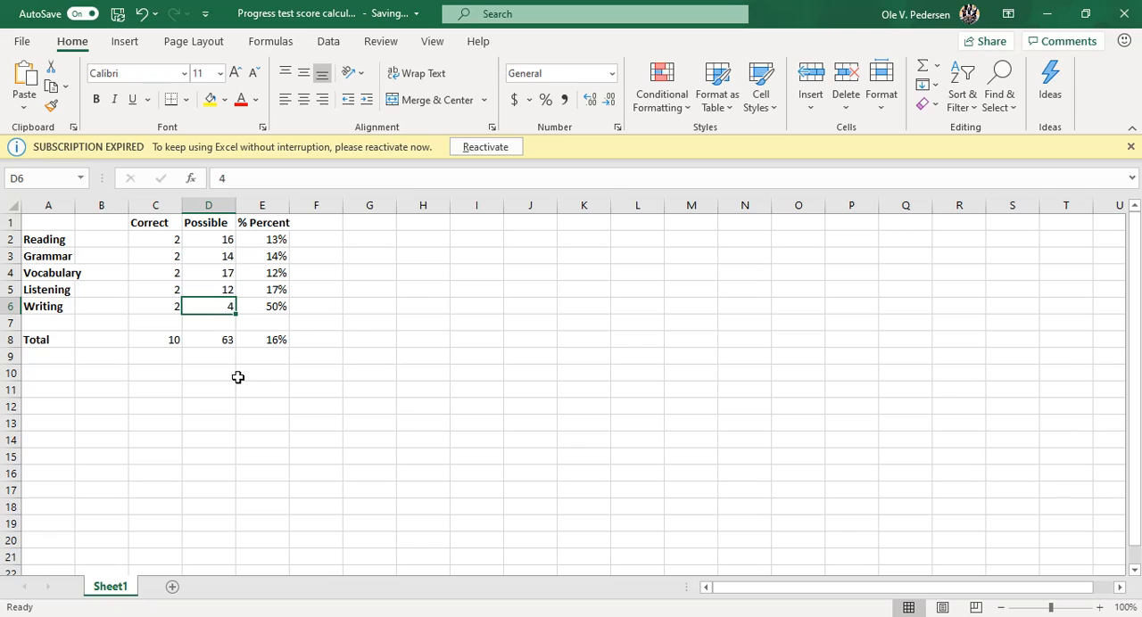
- Set the Writing row's possible points to 20 and its correct score to 12
type("5")
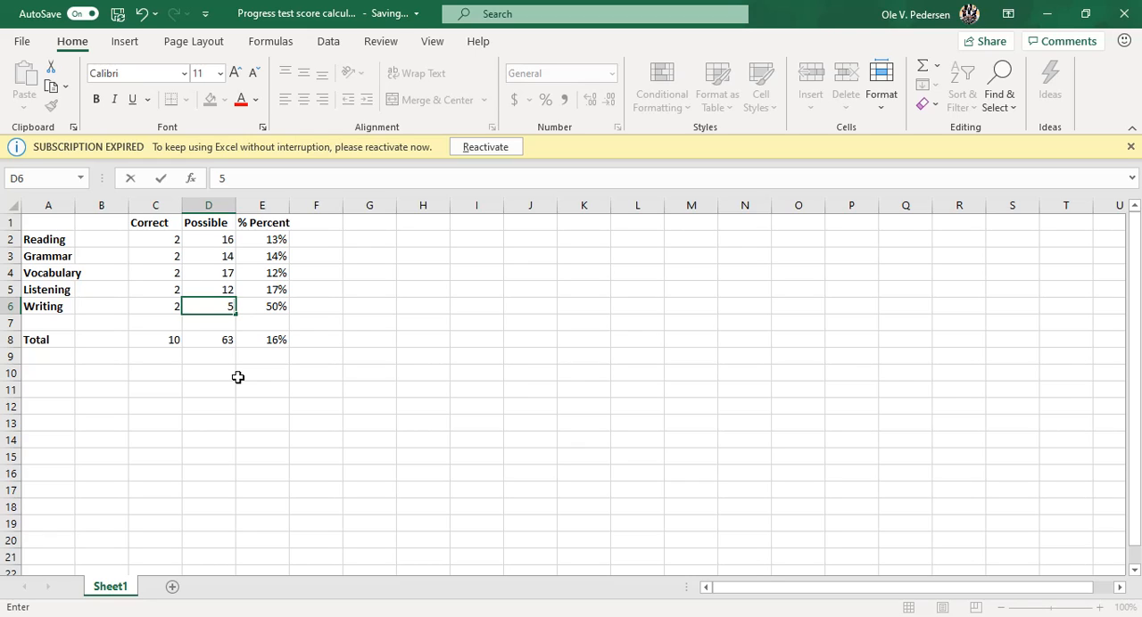
key("BackSpace")
type("20")
key("Left")
type("12")
key("Right")
key("Right")
key("Left")
key("Left")
- Enter the correct scores in C2:C5: Reading 12, Grammar 11, Vocabulary 13 and Listening 9
key("Up")
key("Up")
key("Up")
key("Up")
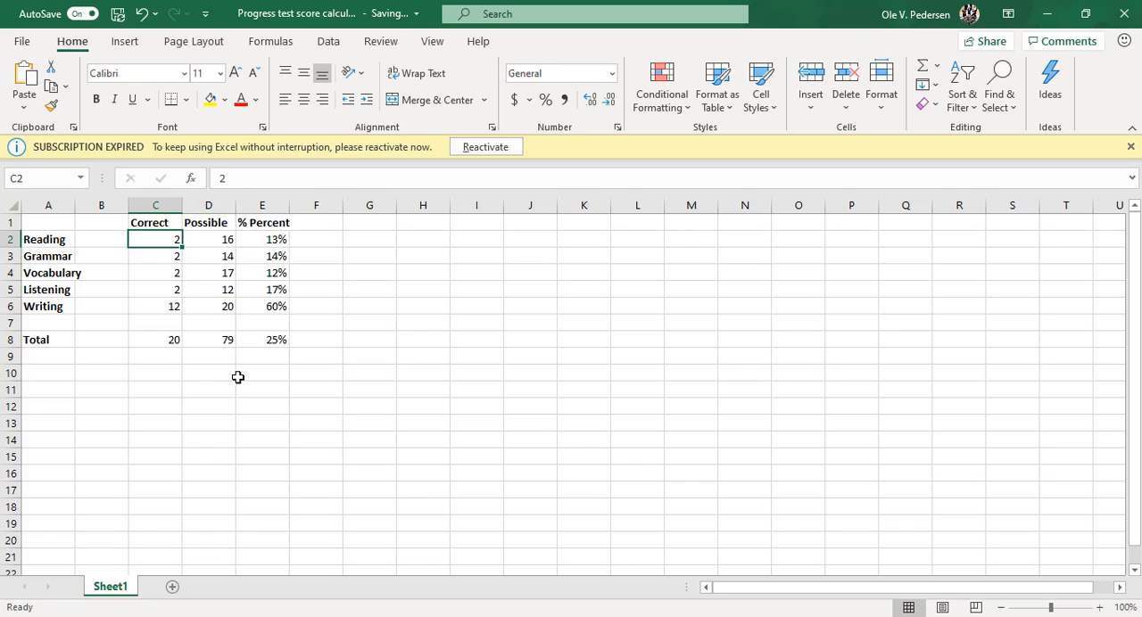
type("12")
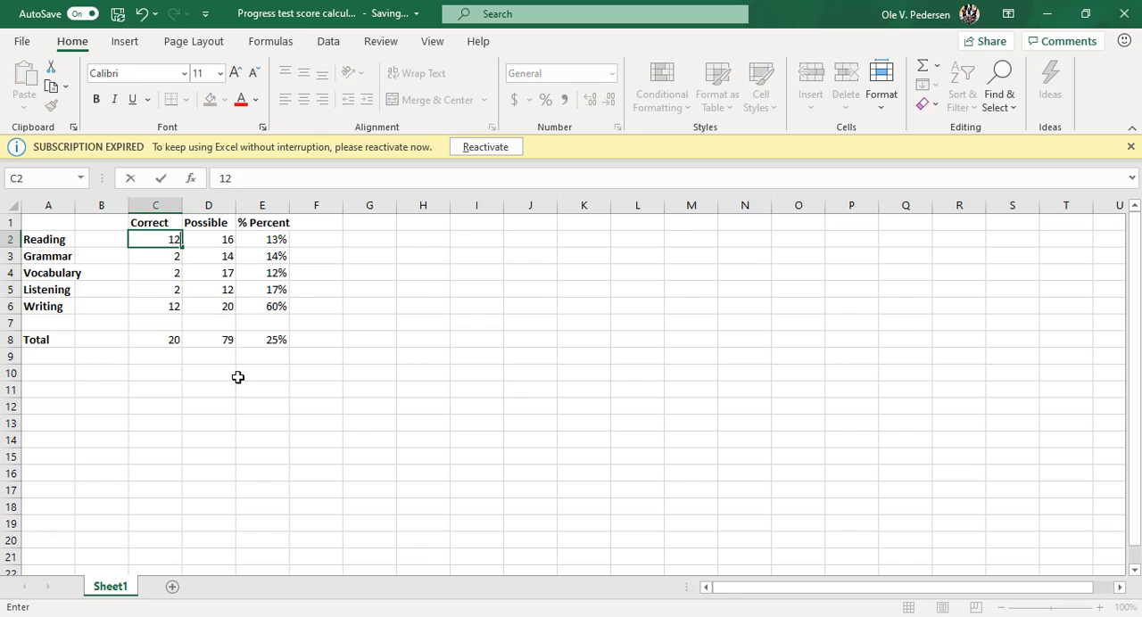
key("Return")
type("11")
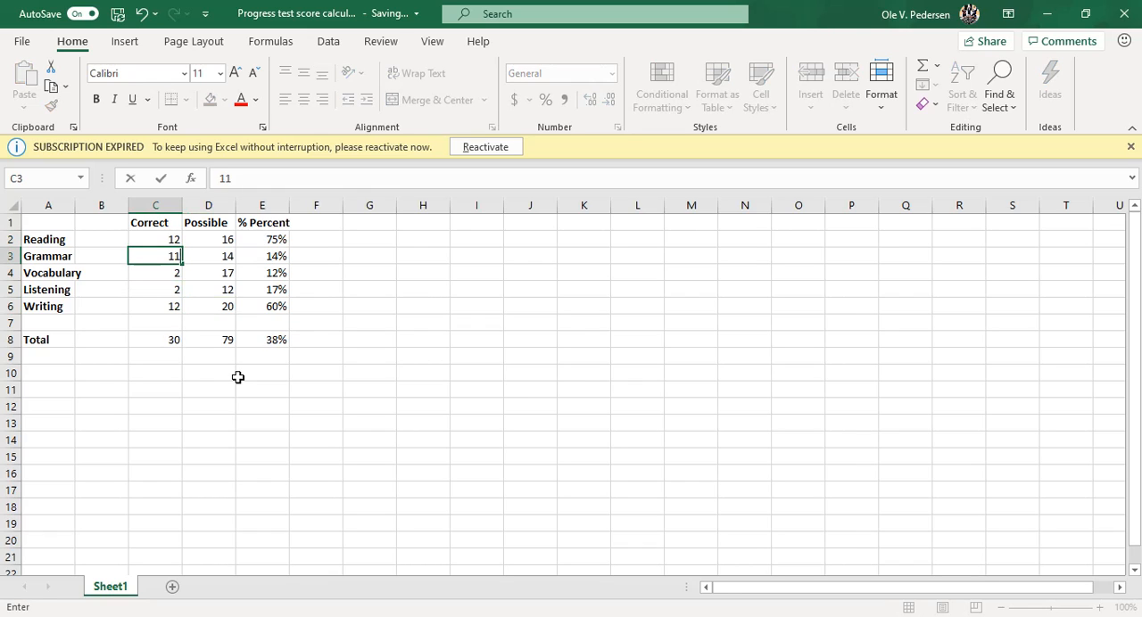
key("Return")
type("13")
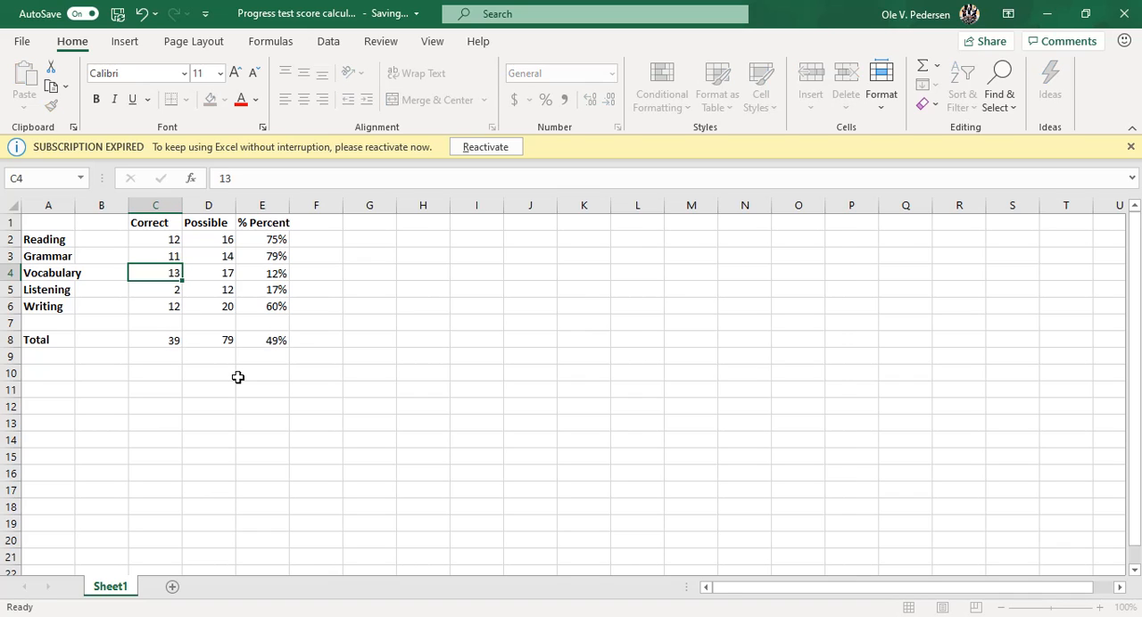
key("Return")
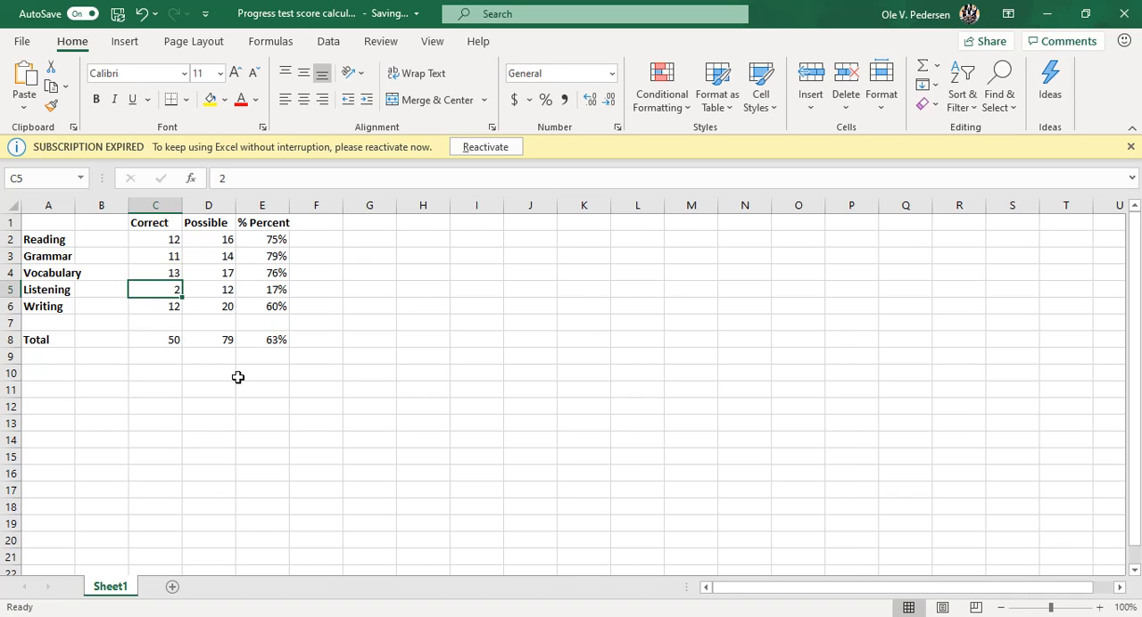
type("9")
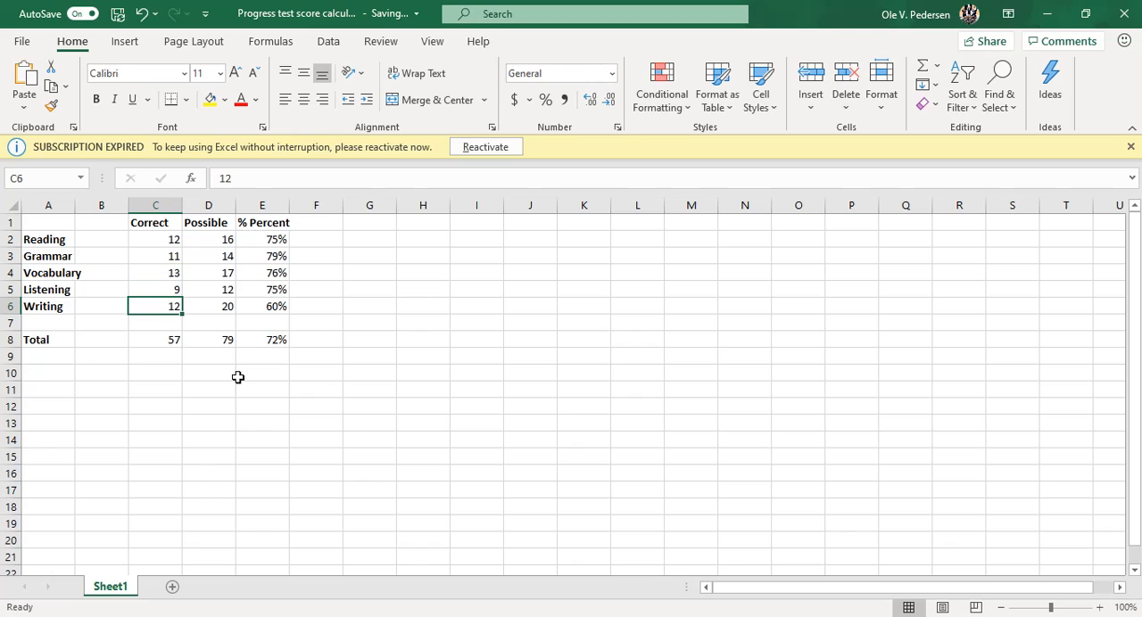
- Compare the overall percentage in the Total row (E8) with the Writing percentage (E6)
left_click(264, 341)
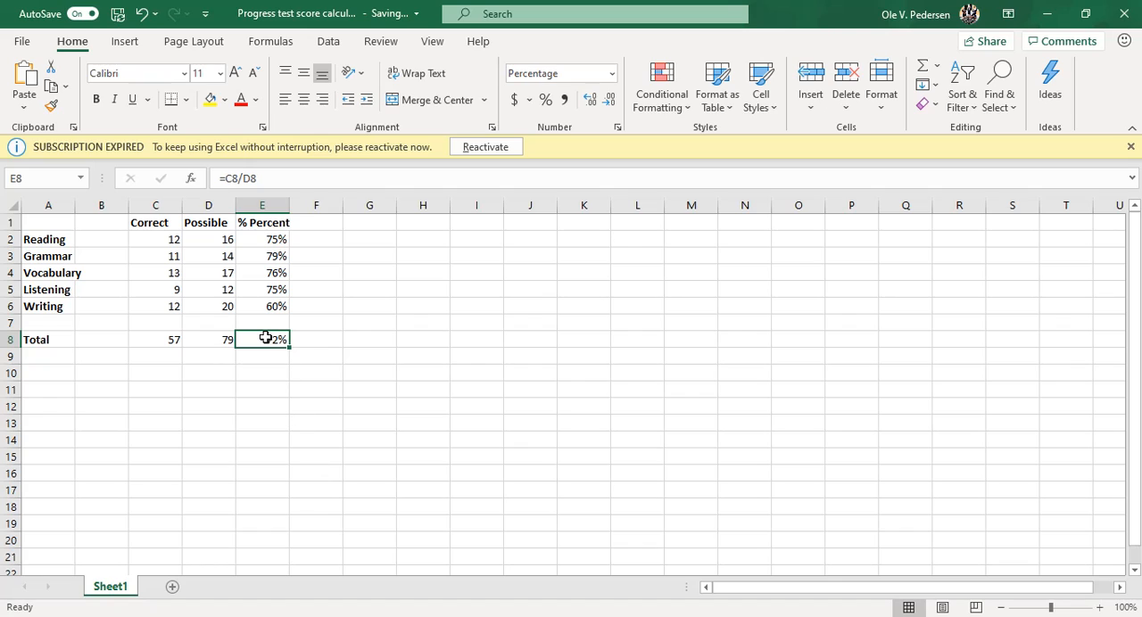
key("Up")
key("Up")
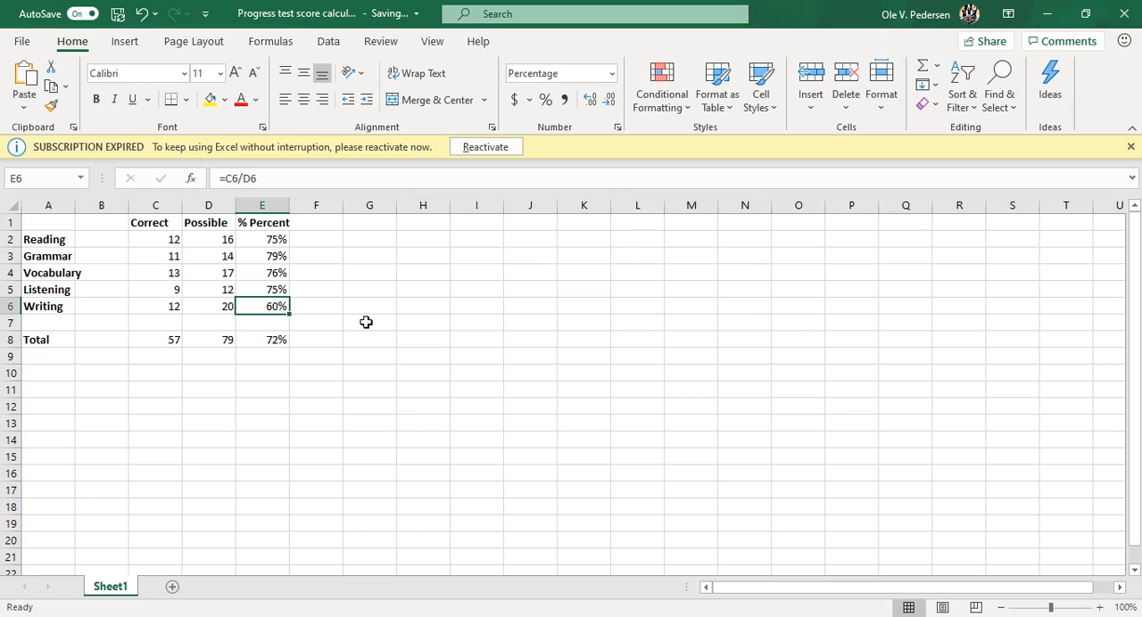
key("Down")
key("Down")
key("Down")
key("Up")
key("Up")
key("Up")
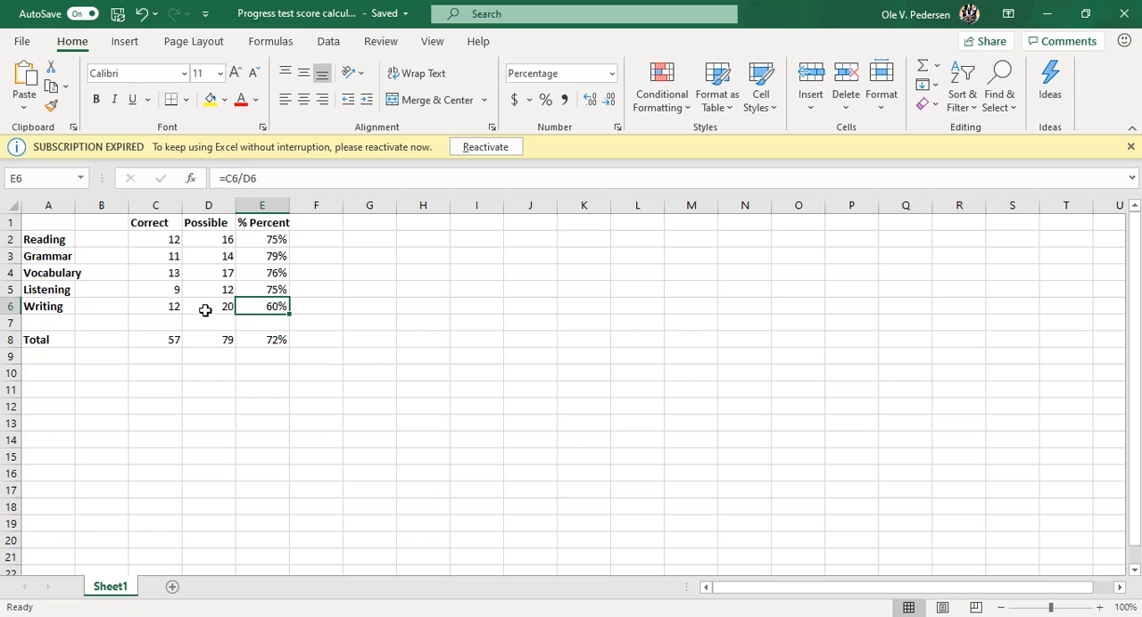
left_click(265, 344)
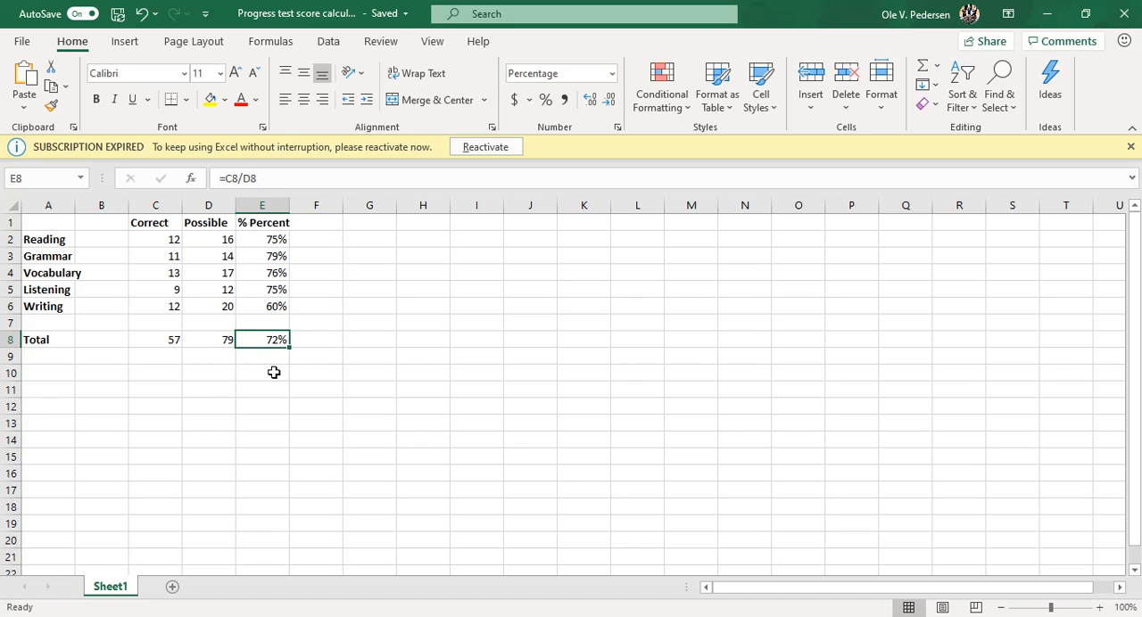
key("Up")
key("Down")
key("Down")
key("Up")
key("Up")
key("Down")
key("Down")
key("Up")
key("Up")
key("Down")
key("Up")
key("Down")
key("Up")
key("Down")
key("Down")
key("Up")
key("Up")
key("Down")
key("Down")
key("Up")
key("Up")
key("Down")
key("Down")
key("Up")
key("Up")
key("Down")
key("Down")
key("Up")
key("alt+Tab")
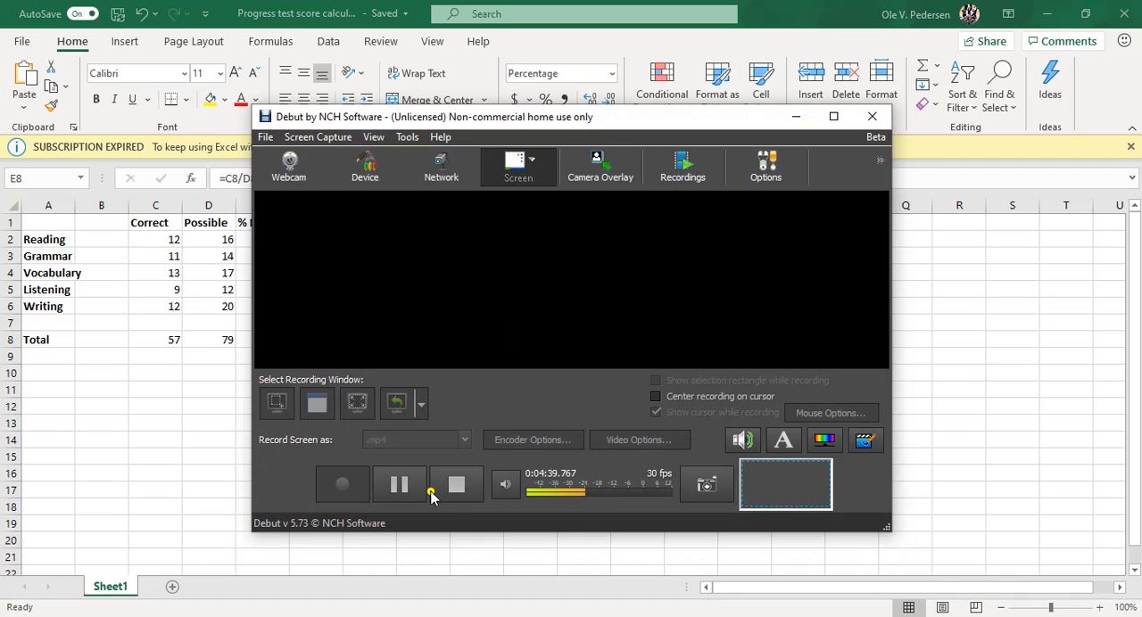